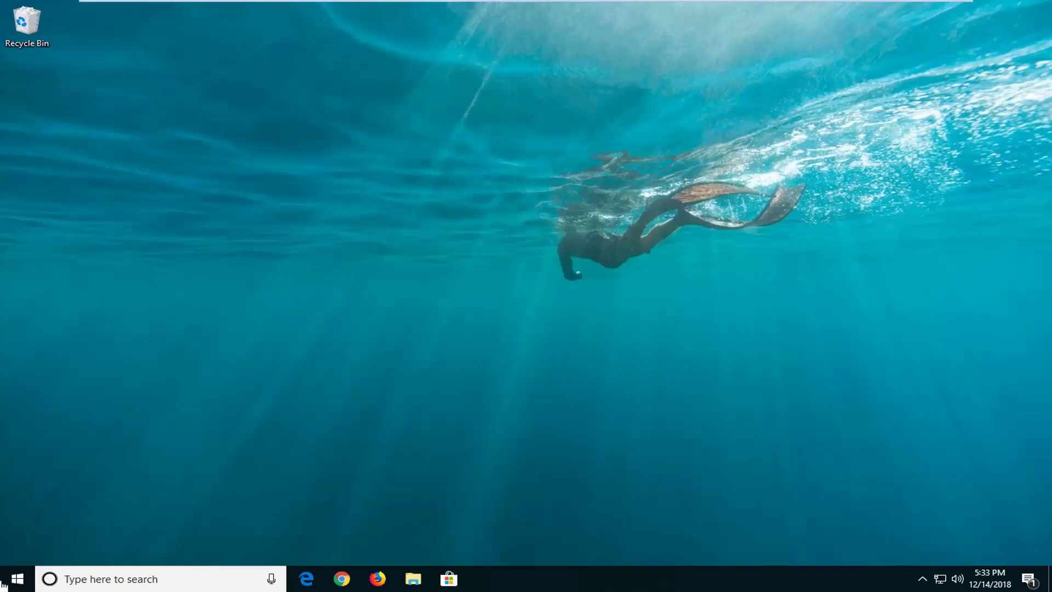
Turn off automatic time and confirm the date and time as December 14, 2018, 5:33 PM
left_click(17, 581)
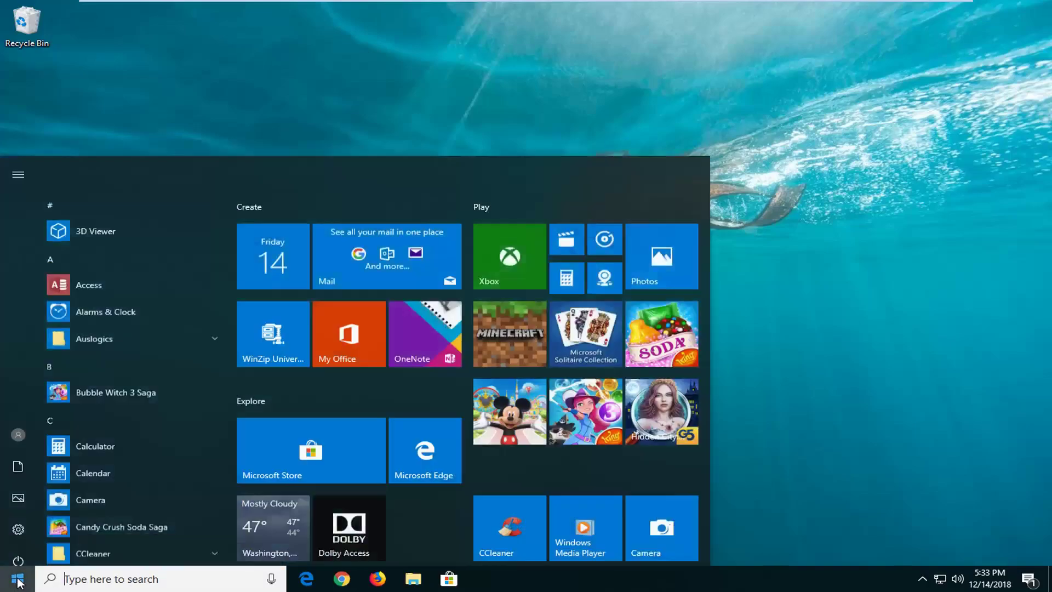
left_click(17, 519)
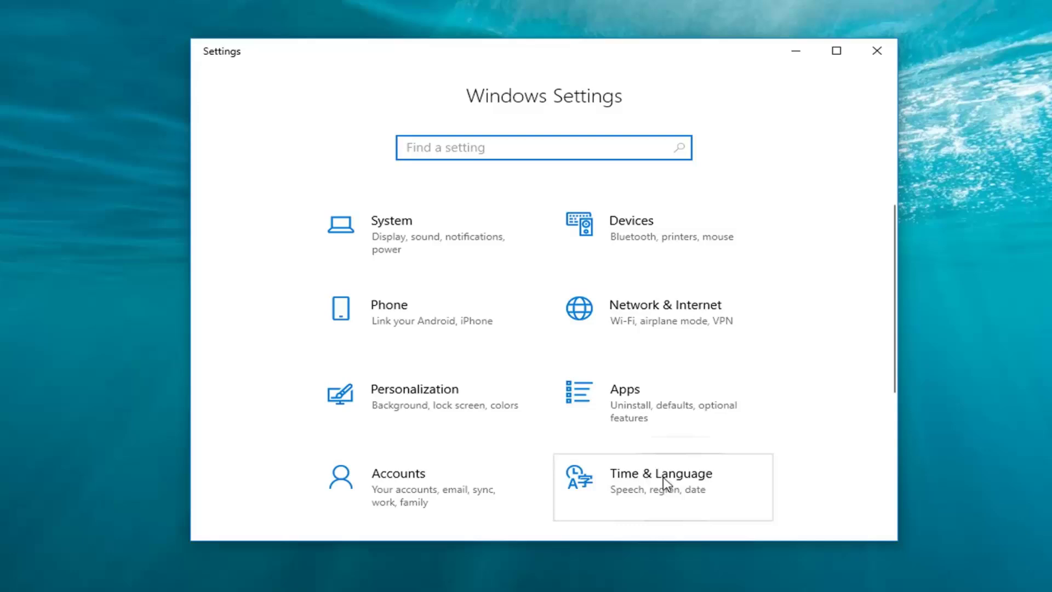
left_click(668, 493)
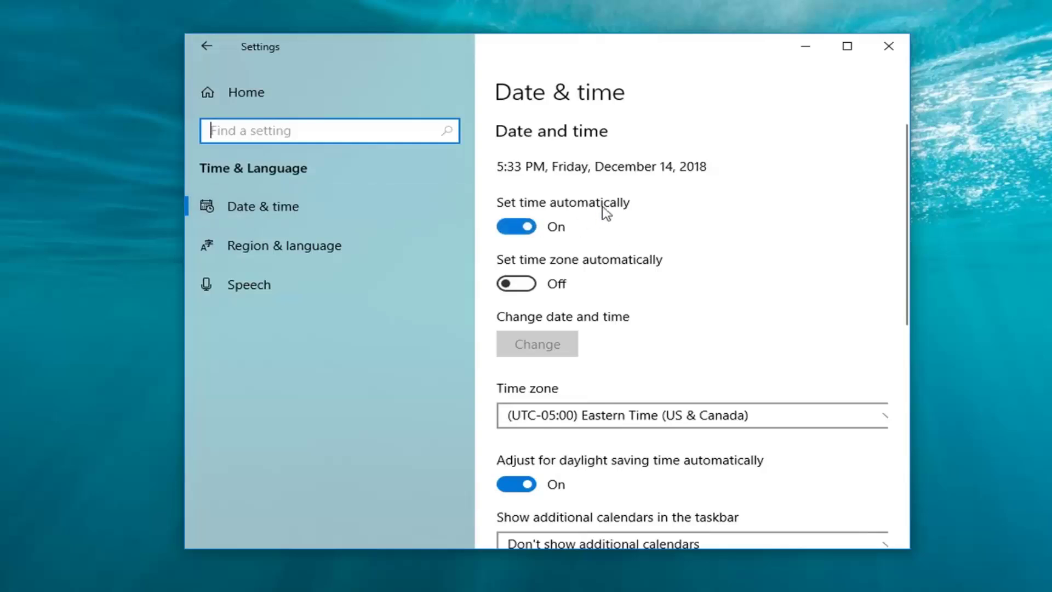
left_click(520, 230)
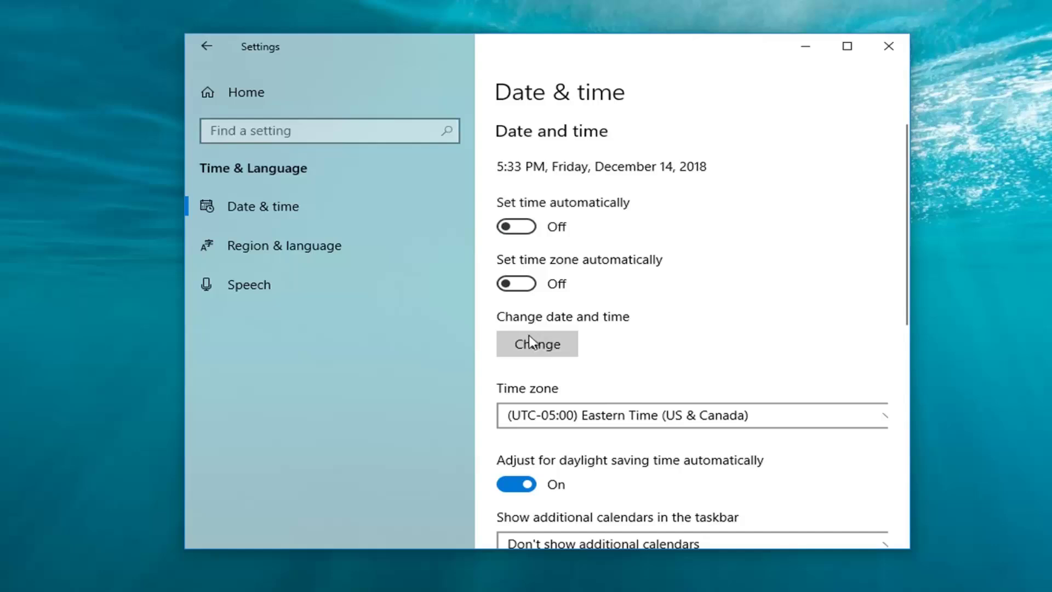
left_click(540, 352)
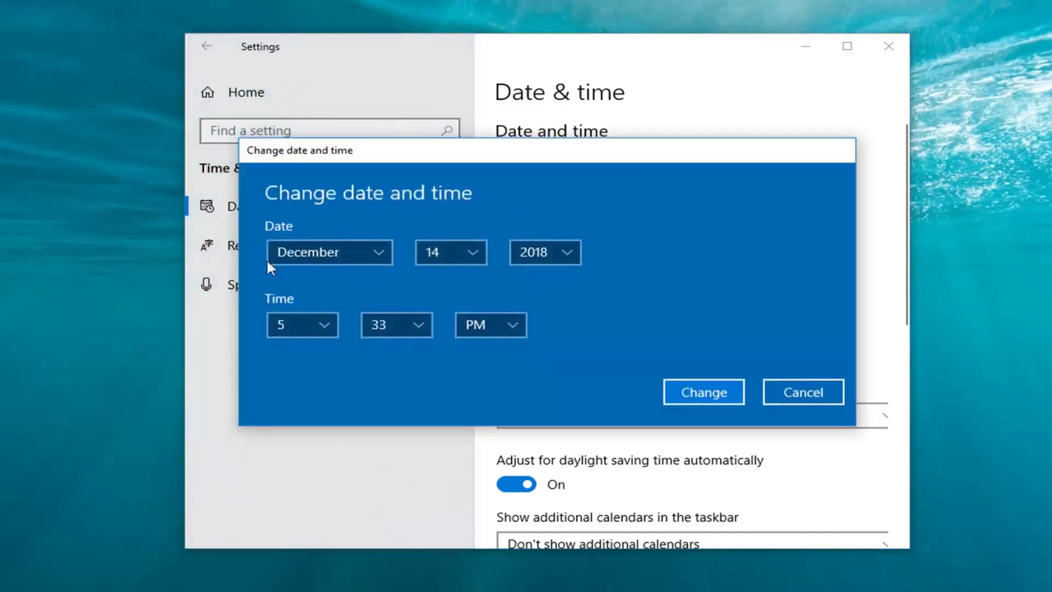
left_click(681, 390)
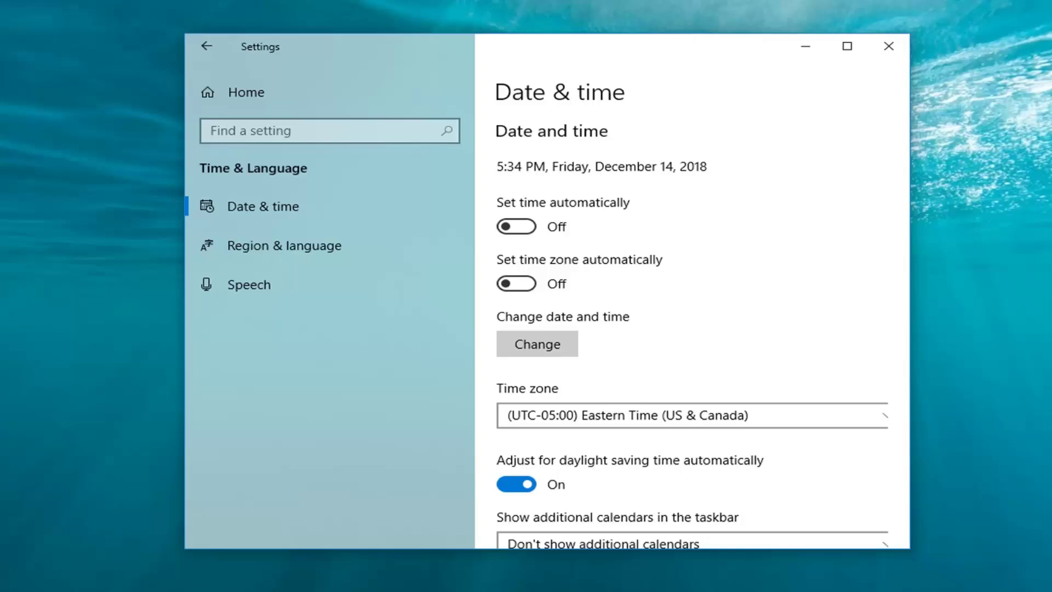
left_click(888, 47)
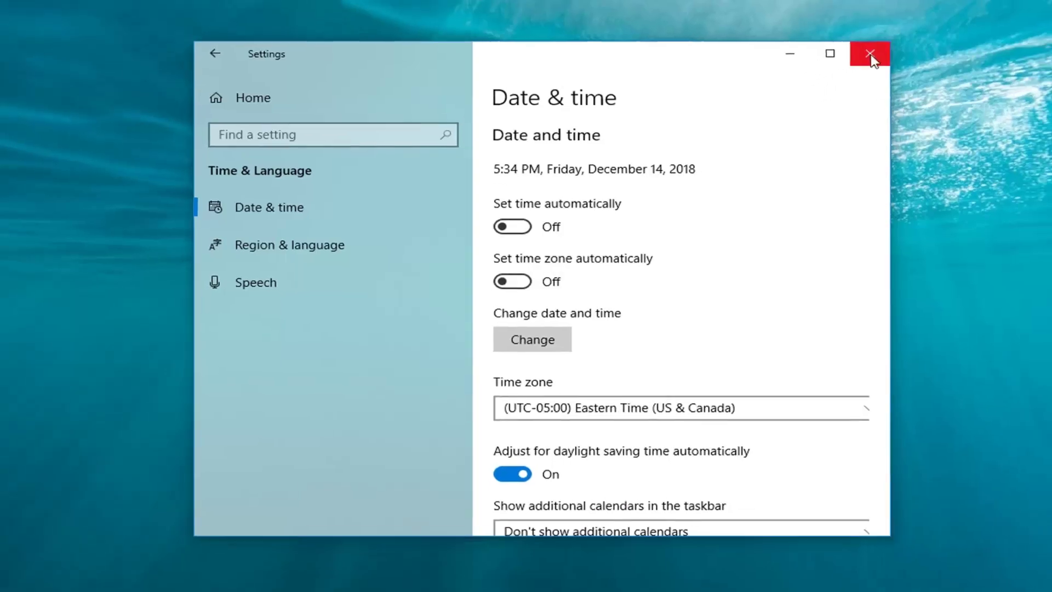
Launch the Services app via a 'services' search and select the Windows Time service
key("super")
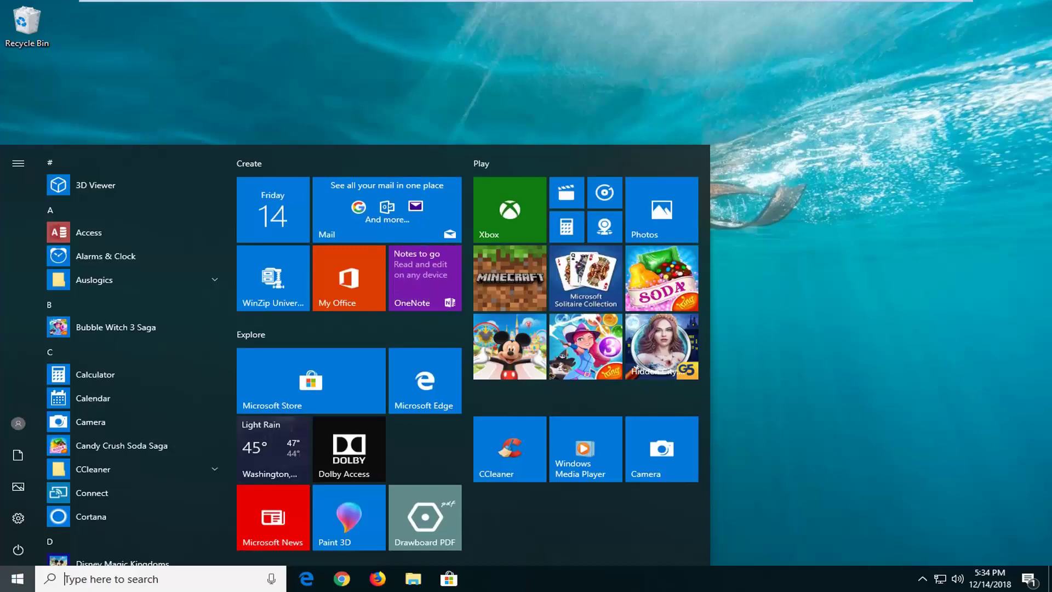
key("super+s")
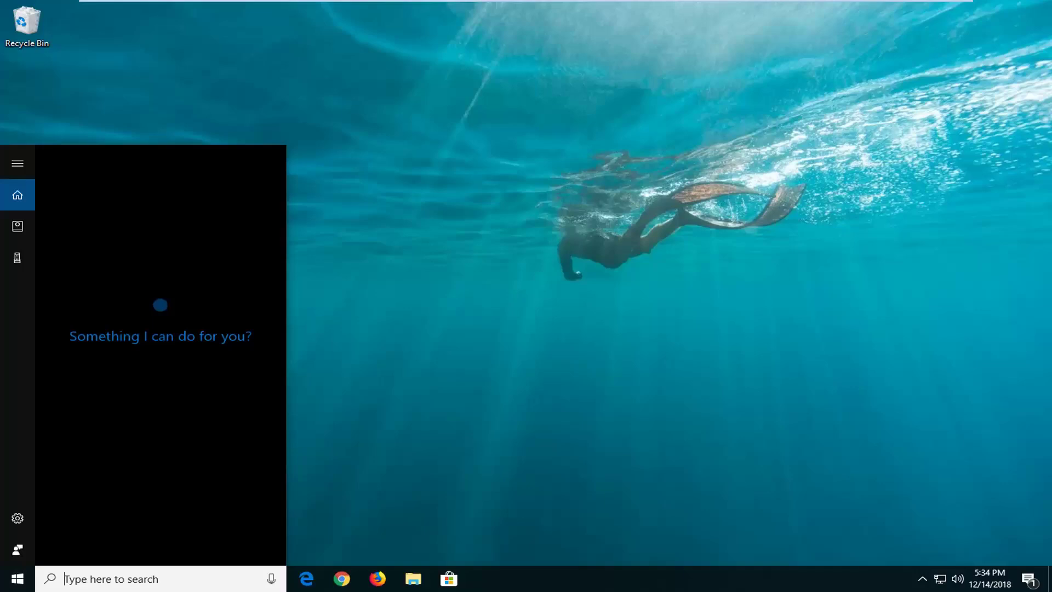
type("services")
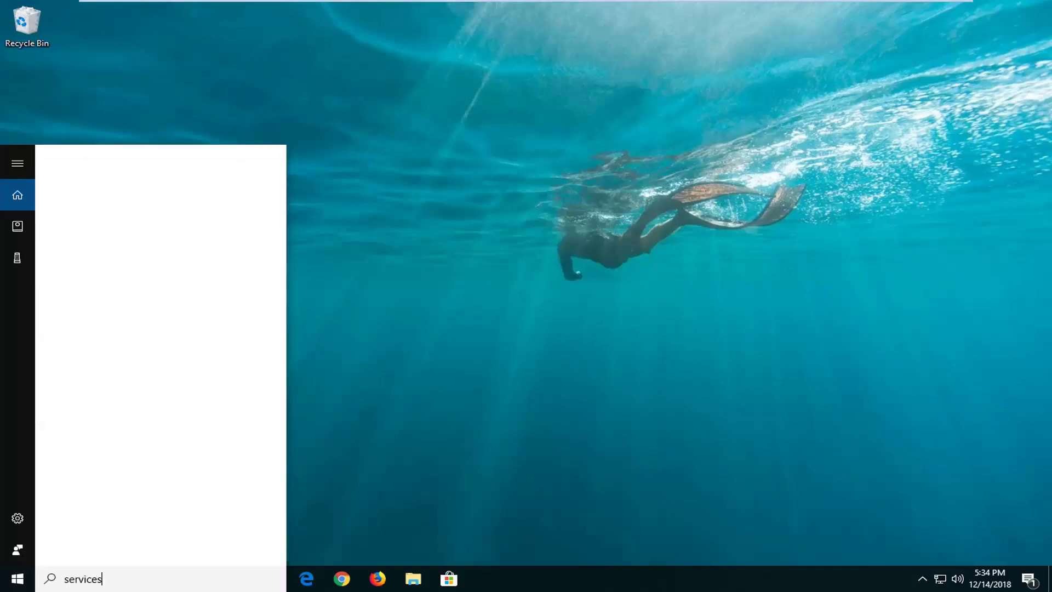
left_click(102, 225)
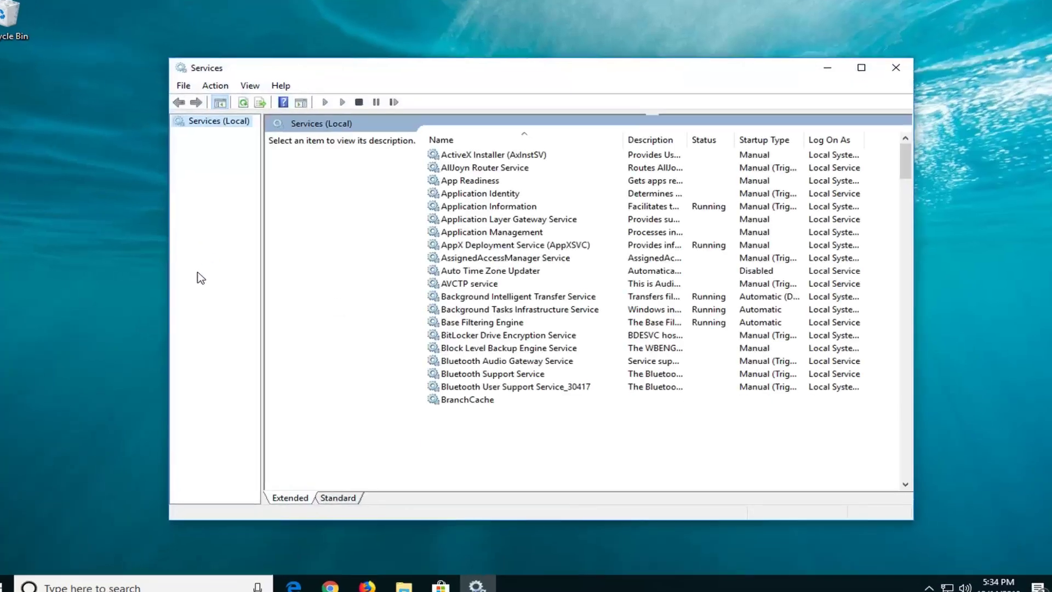
scroll(621, 373, "down", 13)
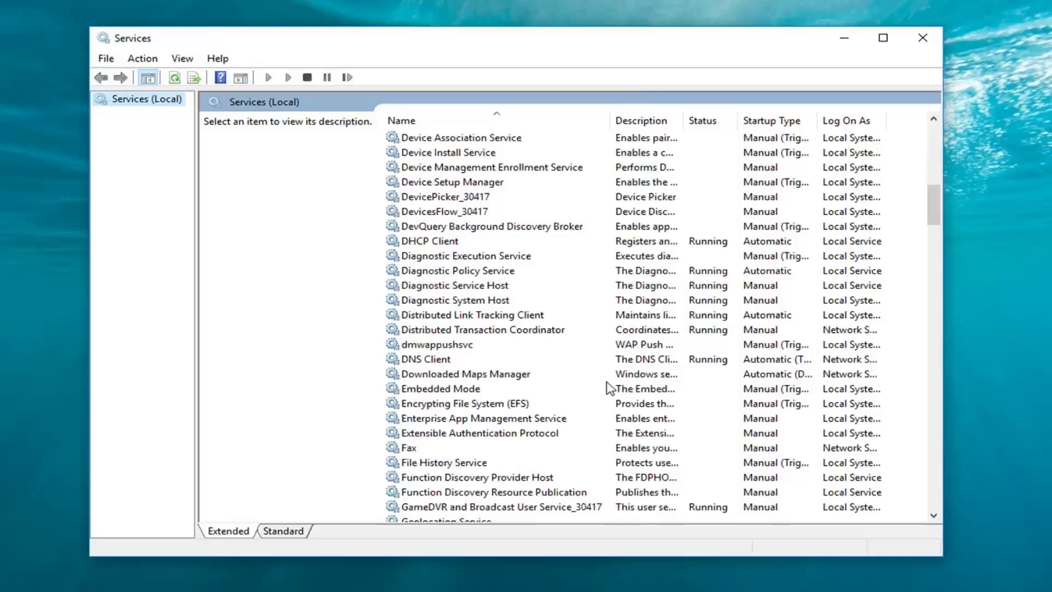
scroll(609, 388, "down", 20)
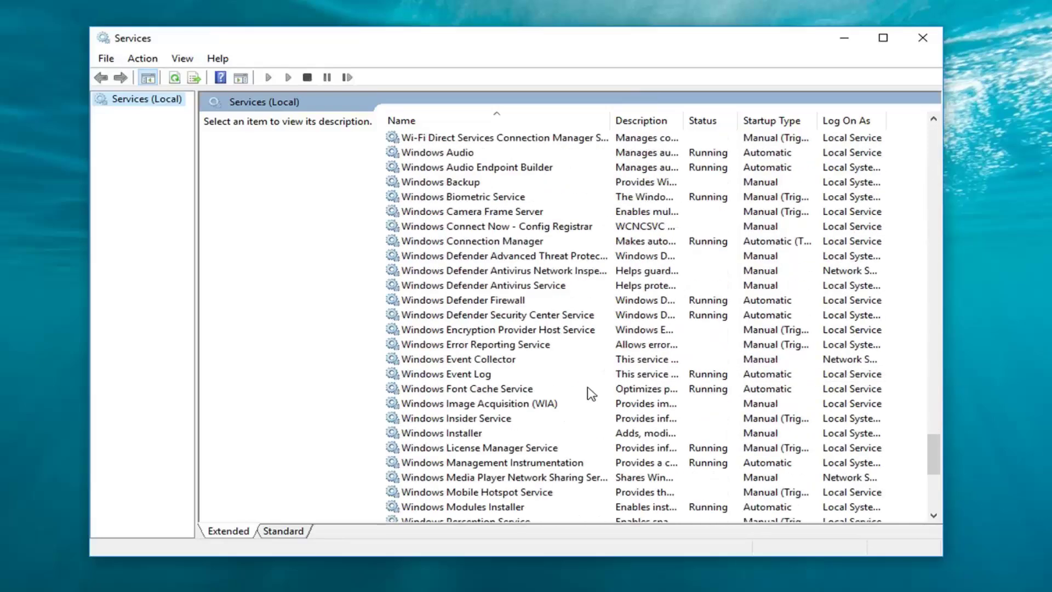
scroll(583, 393, "down", 4)
left_click(444, 448)
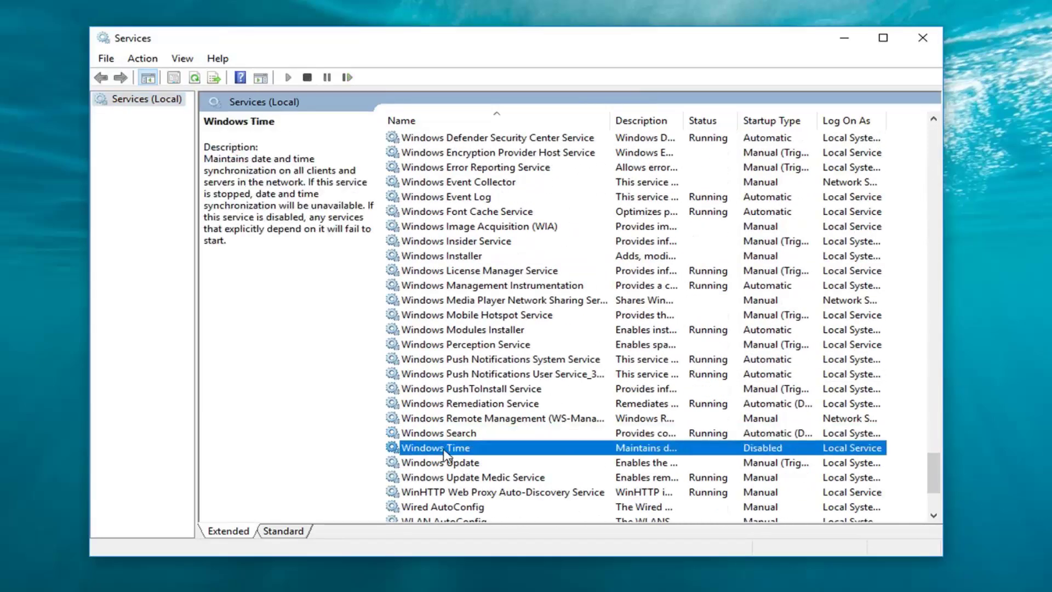
Set Windows Time's startup type to Automatic, start the service, and close its properties
double_click(445, 453)
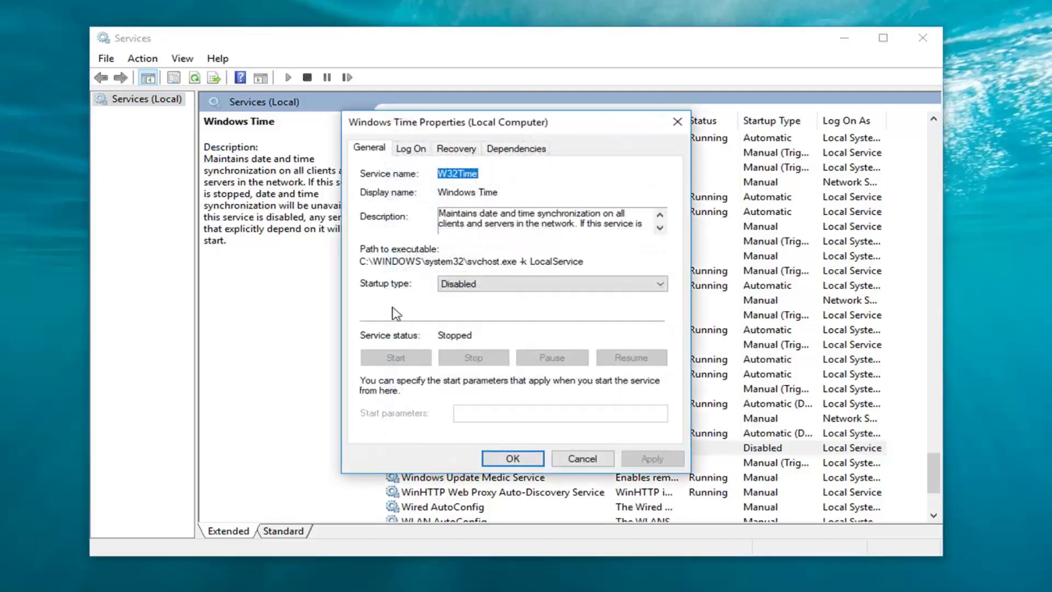
left_click(478, 285)
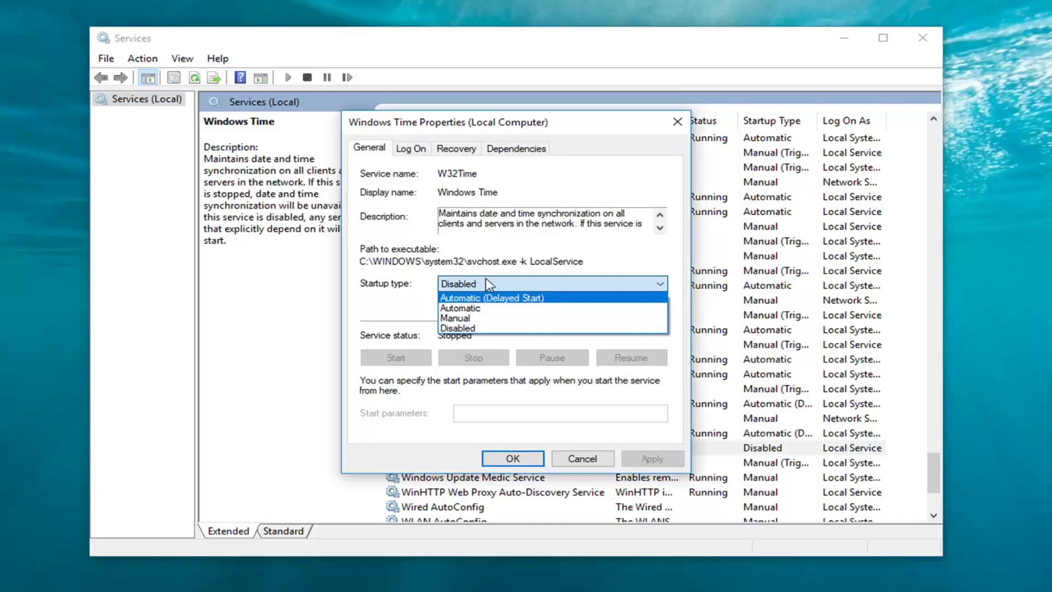
left_click(496, 284)
left_click(503, 288)
left_click(459, 309)
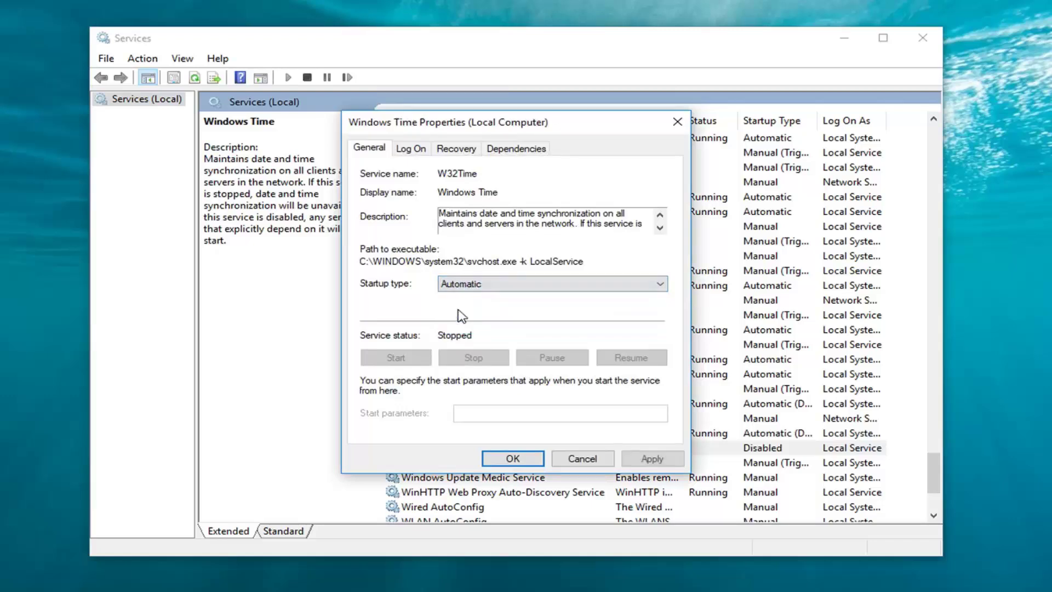
left_click(647, 458)
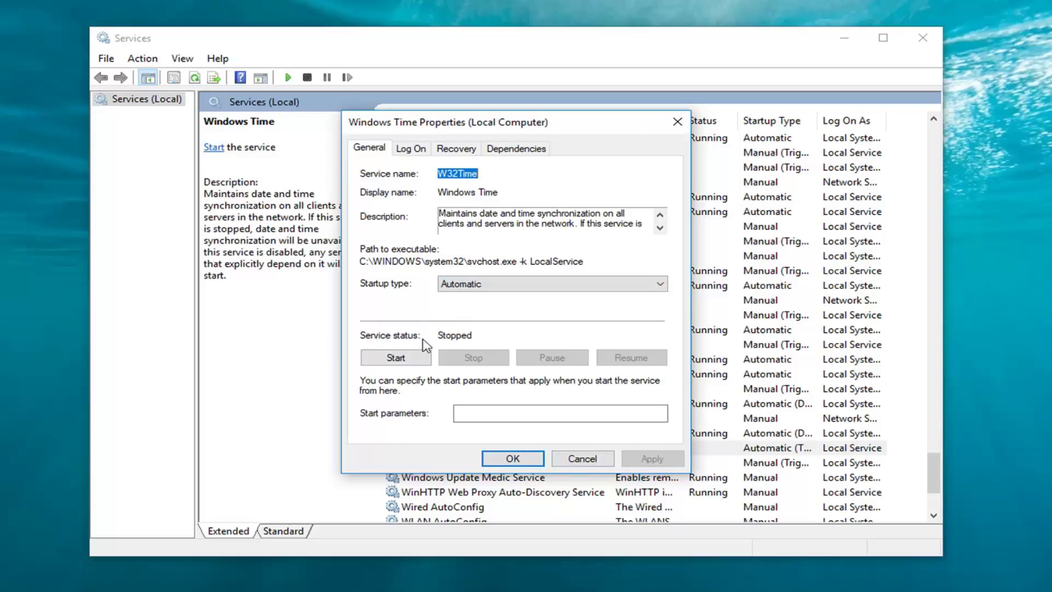
left_click(395, 359)
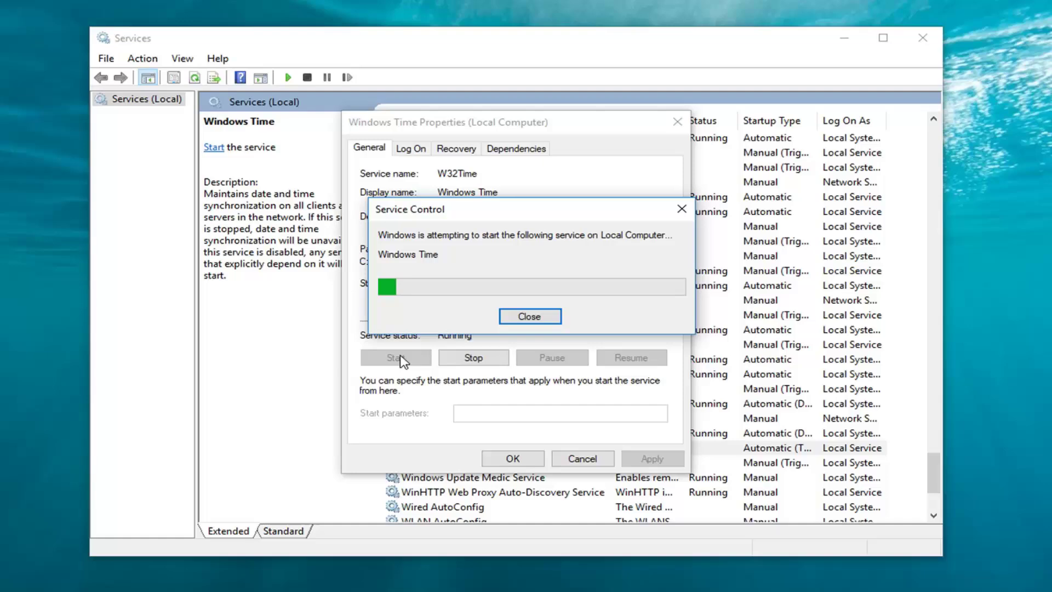
left_click(503, 458)
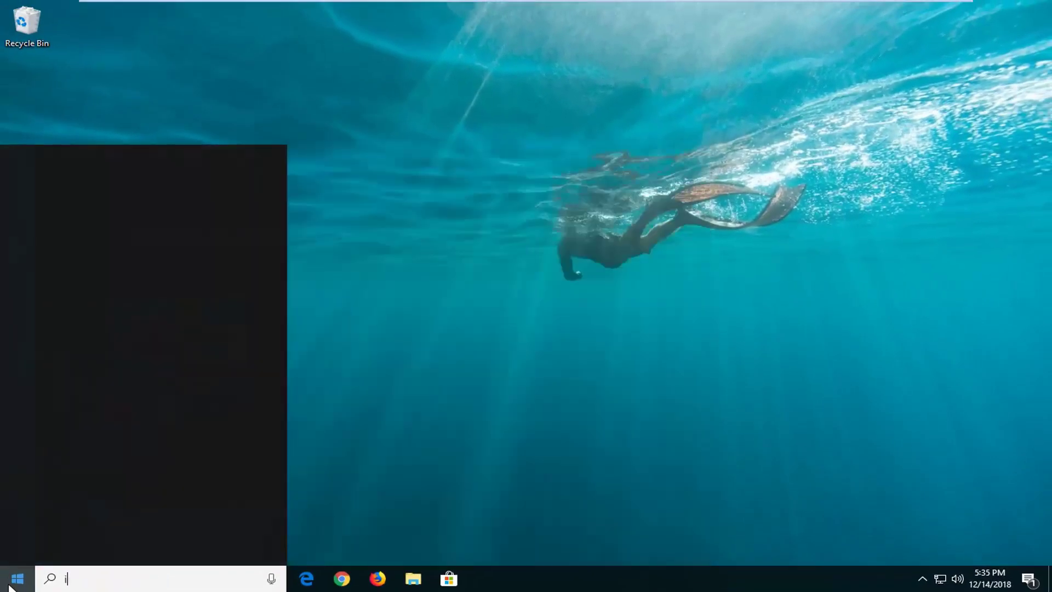
Open Internet Options via an 'internet properties' search and restore the advanced settings to defaults
type("net properties")
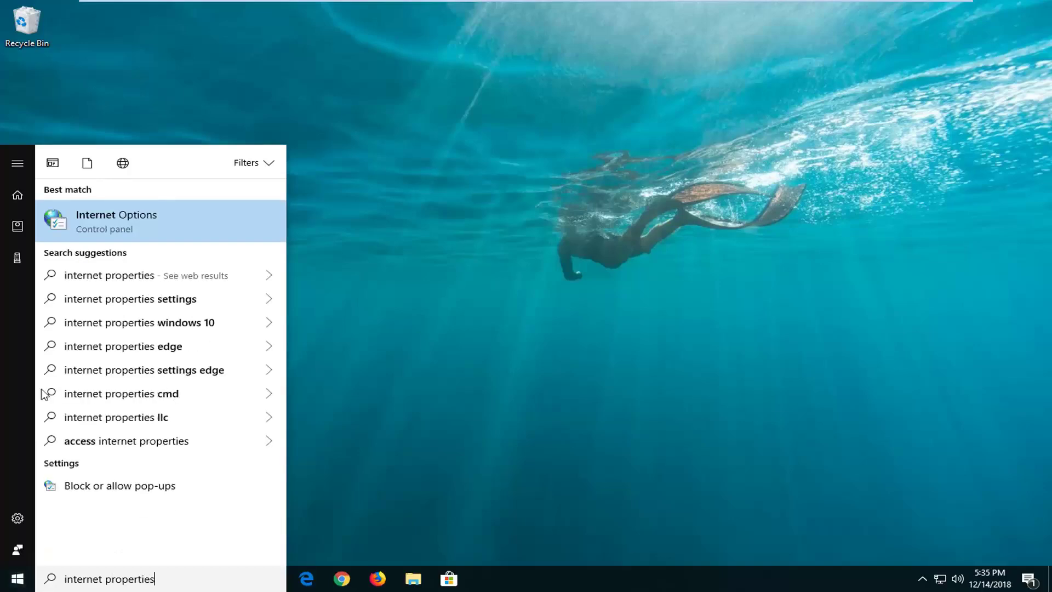
left_click(87, 218)
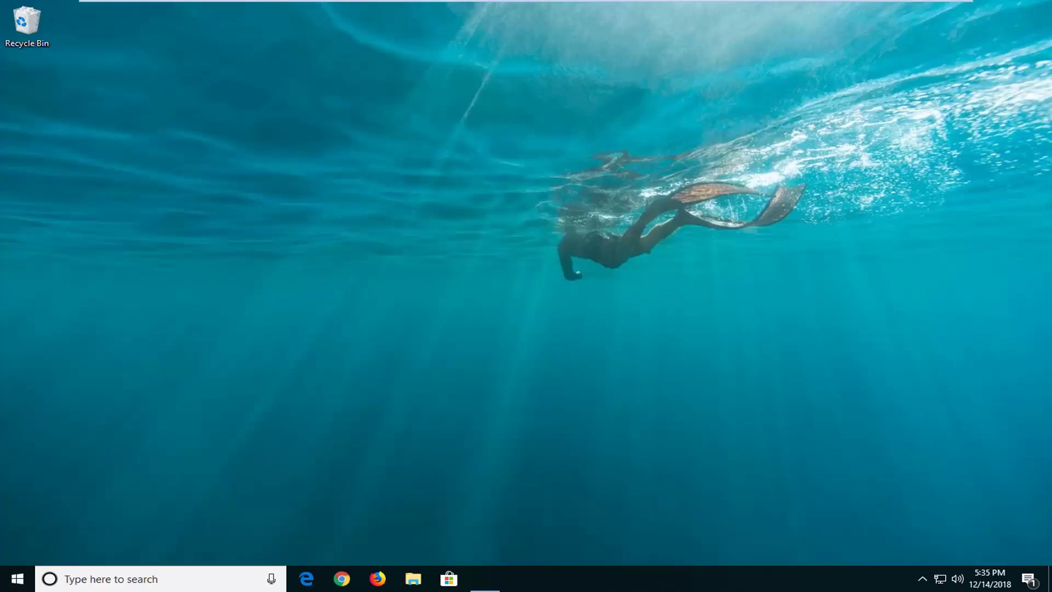
left_click_drag(277, 136, 501, 115)
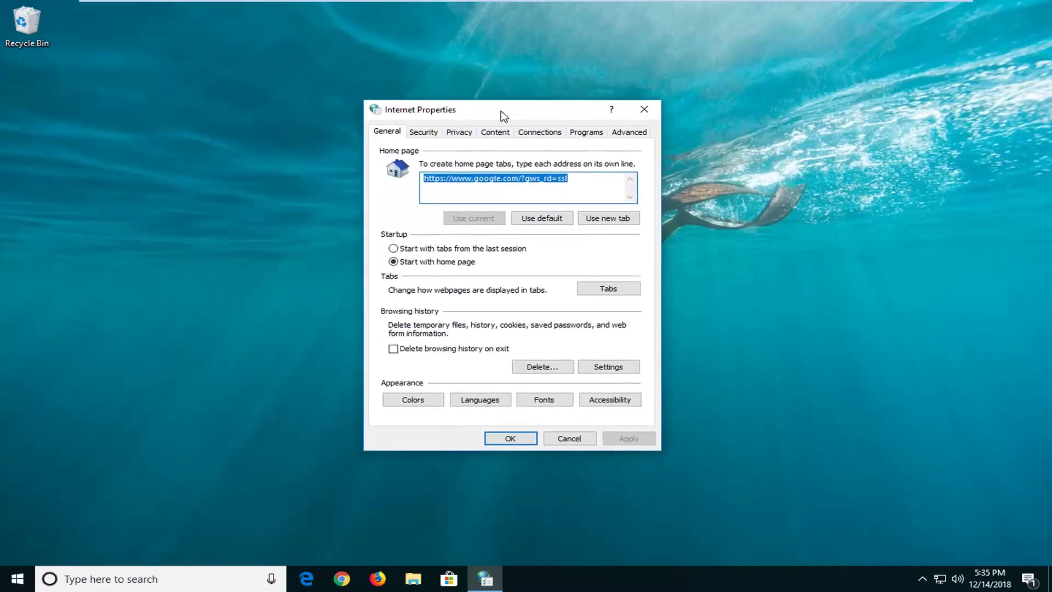
left_click(629, 132)
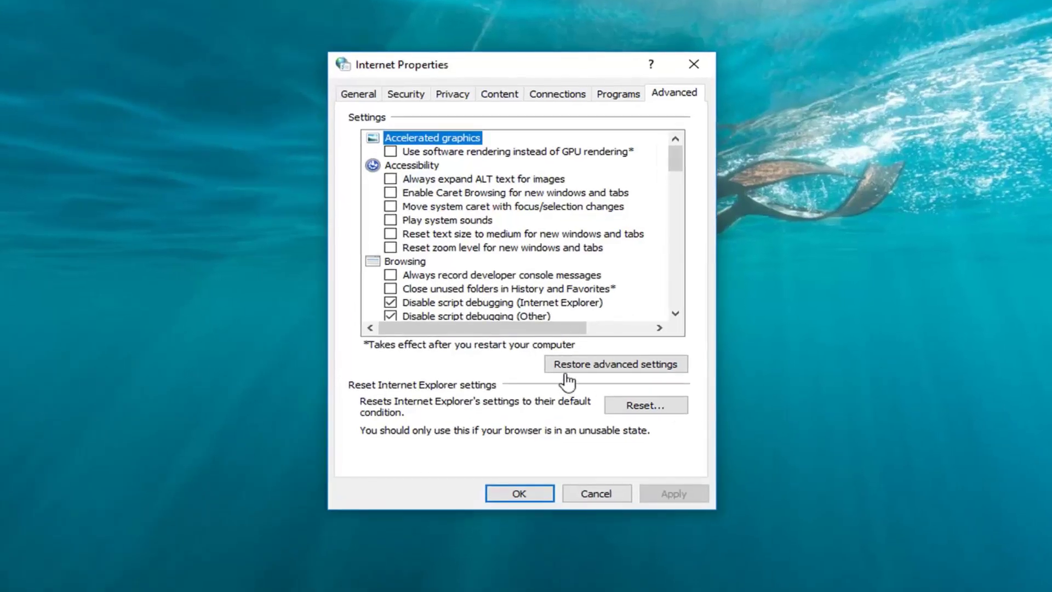
left_click(595, 366)
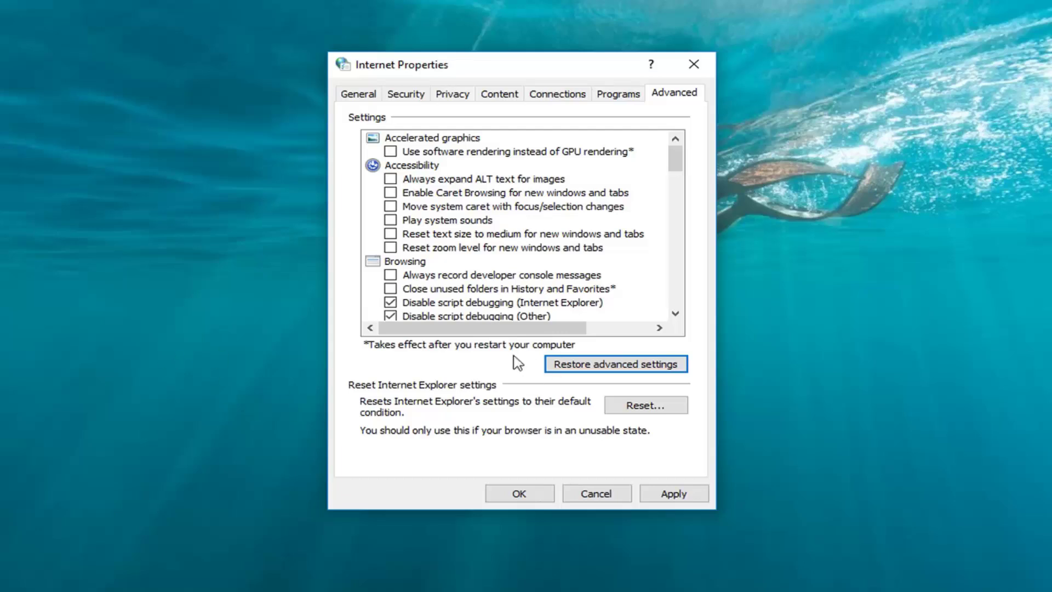
Accept the Connections tab's LAN settings unchanged, keeping automatic detection on and no proxy
left_click(548, 99)
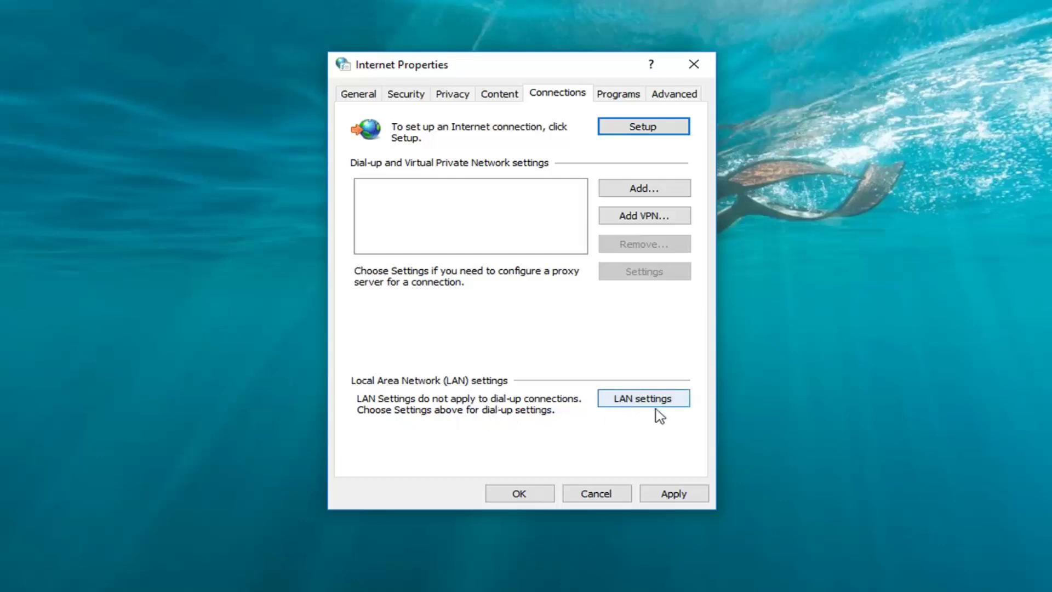
left_click(628, 403)
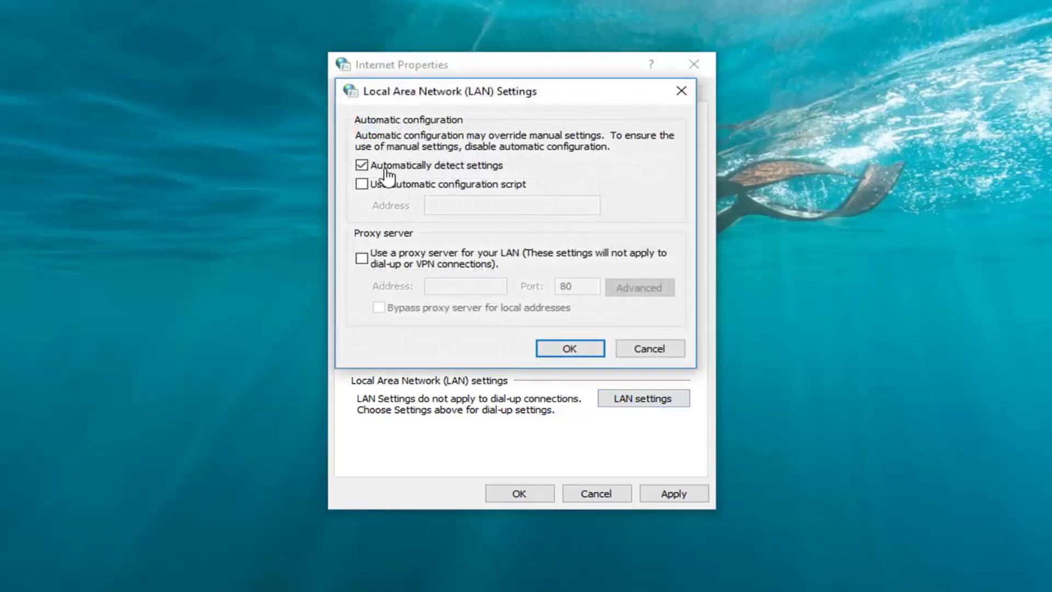
left_click(567, 349)
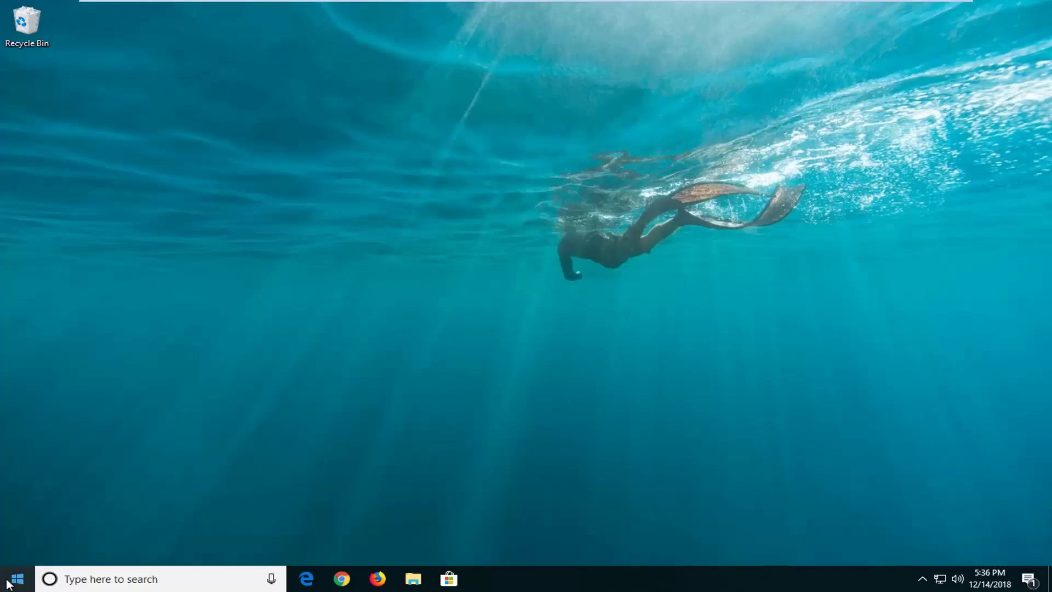
Reopen Internet Options from a Start search and show its Advanced tab
key("super")
type("unterne")
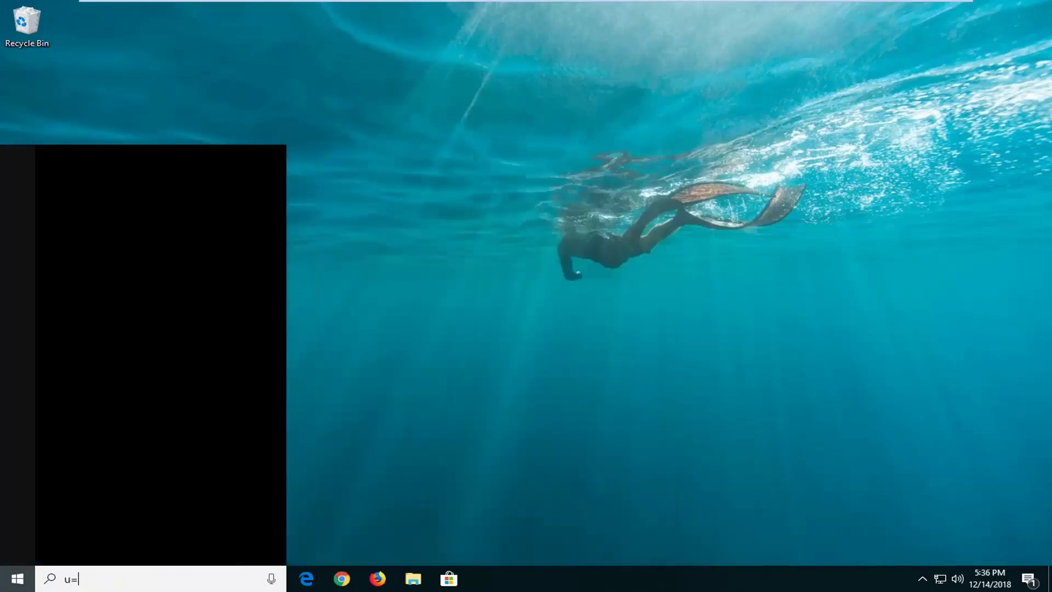
type("t options")
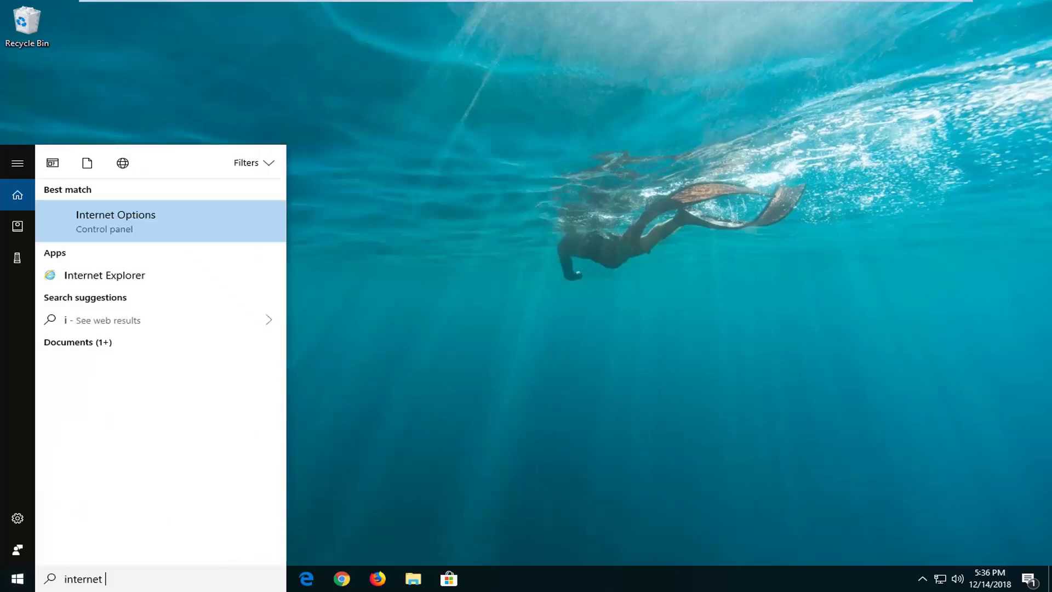
left_click(107, 219)
left_click_drag(143, 29, 491, 117)
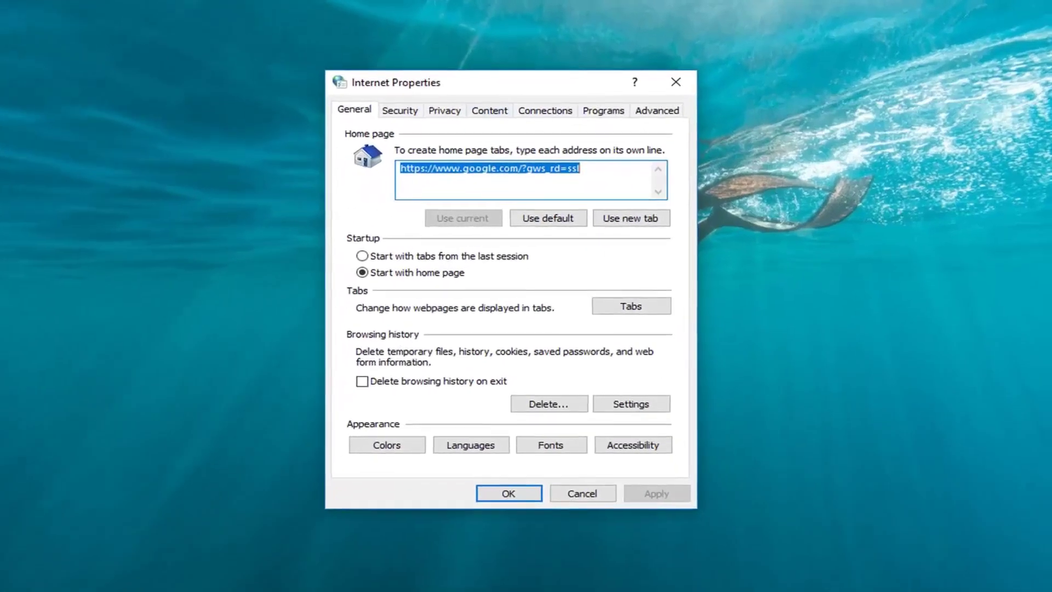
left_click(647, 126)
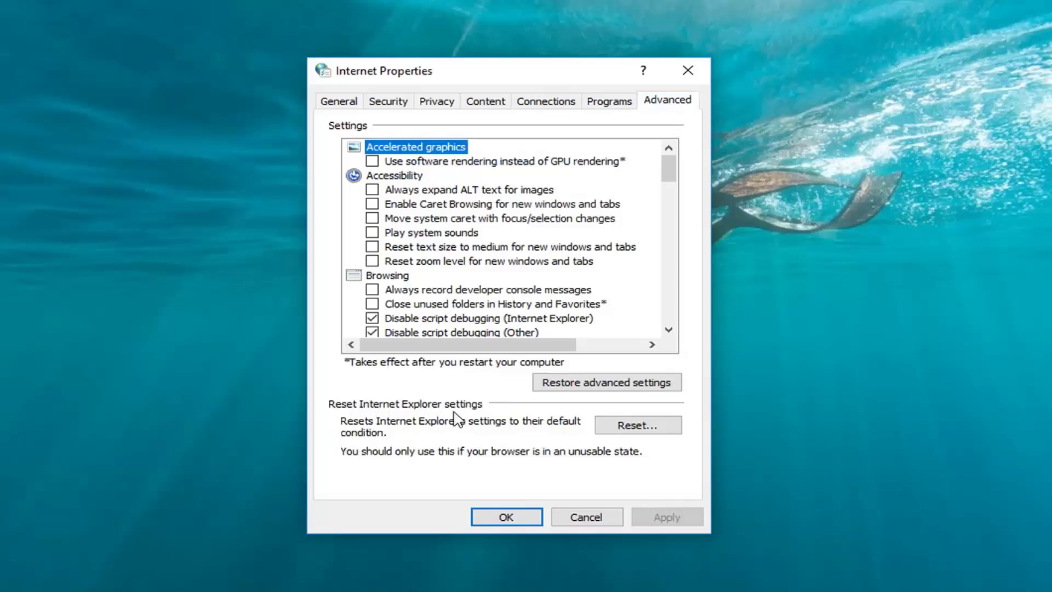
Reset all Internet Explorer settings, including deleting personal settings
left_click(615, 426)
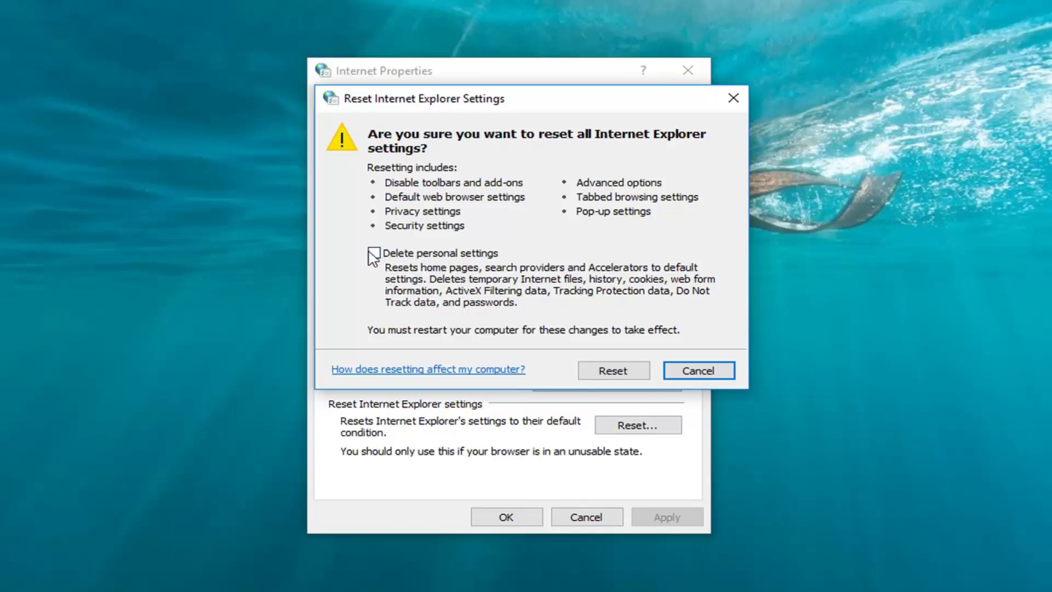
left_click(374, 253)
left_click_drag(468, 99, 441, 100)
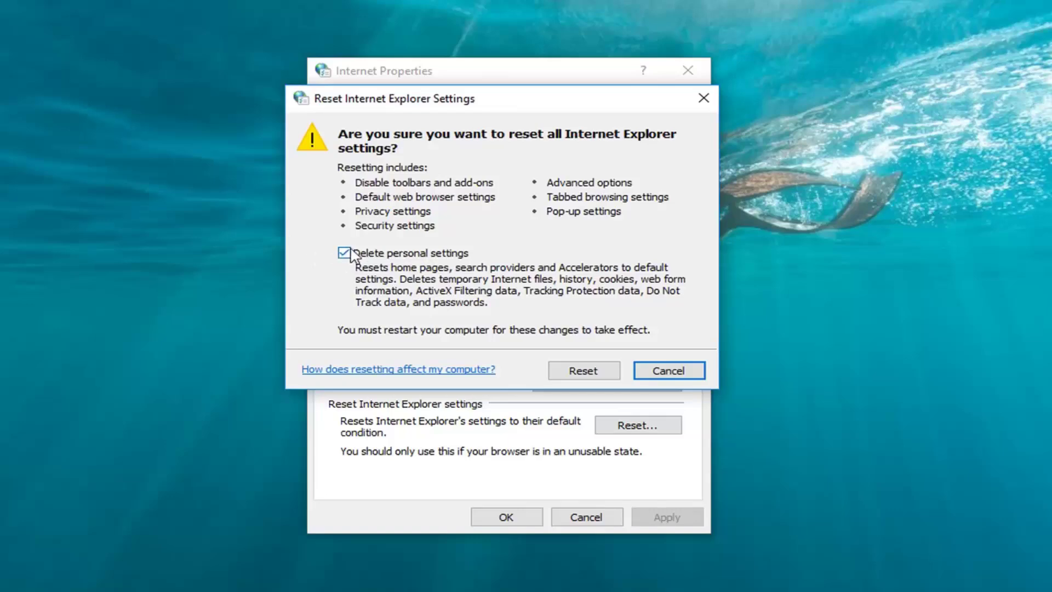
left_click(584, 373)
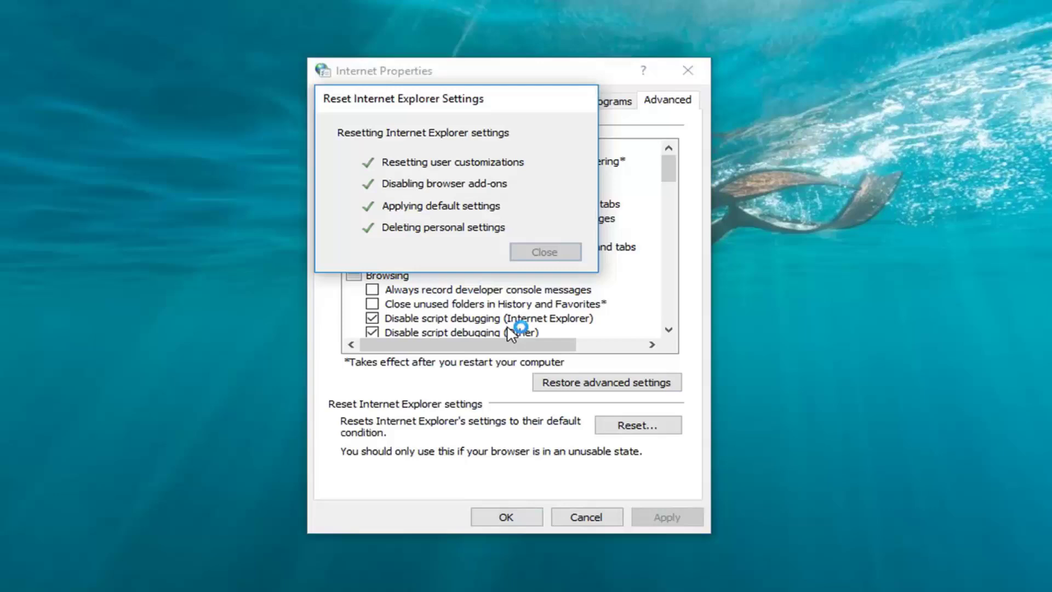